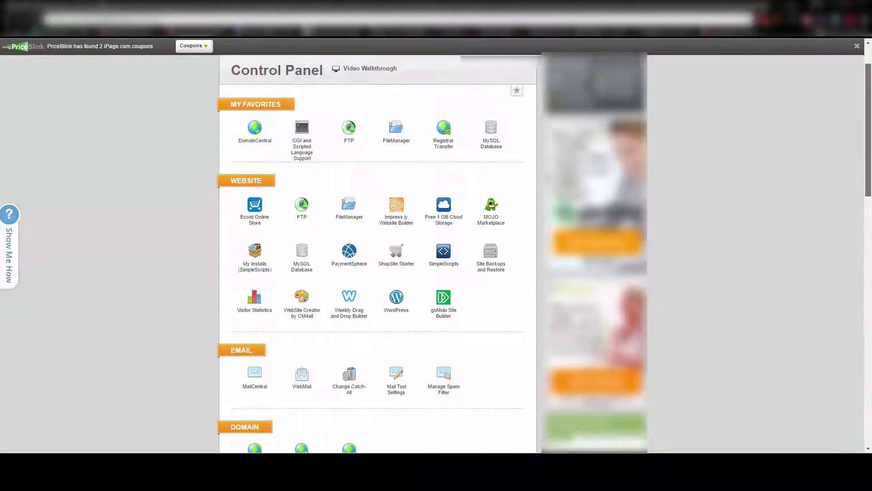
scroll(375, 239, down, 5)
scroll(375, 238, down, 3)
scroll(375, 239, down, 3)
scroll(375, 239, down, 2)
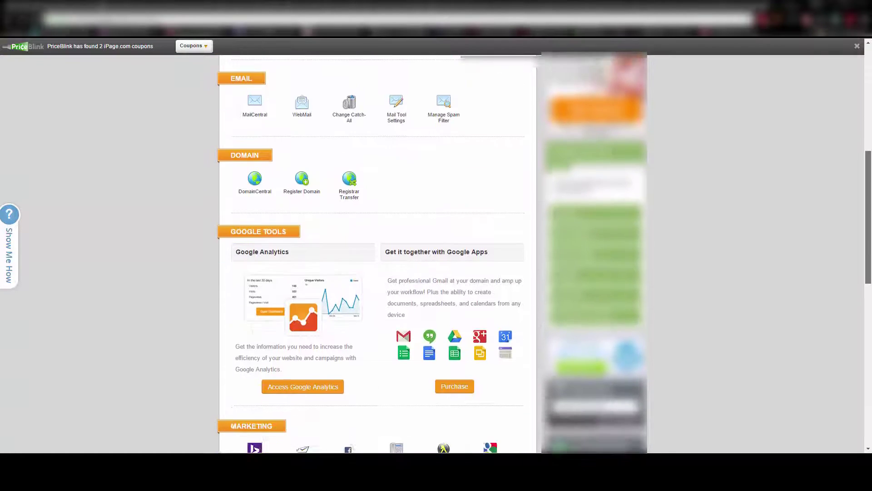
scroll(375, 239, down, 2)
scroll(375, 239, down, 2)
scroll(375, 239, down, 5)
scroll(375, 239, down, 2)
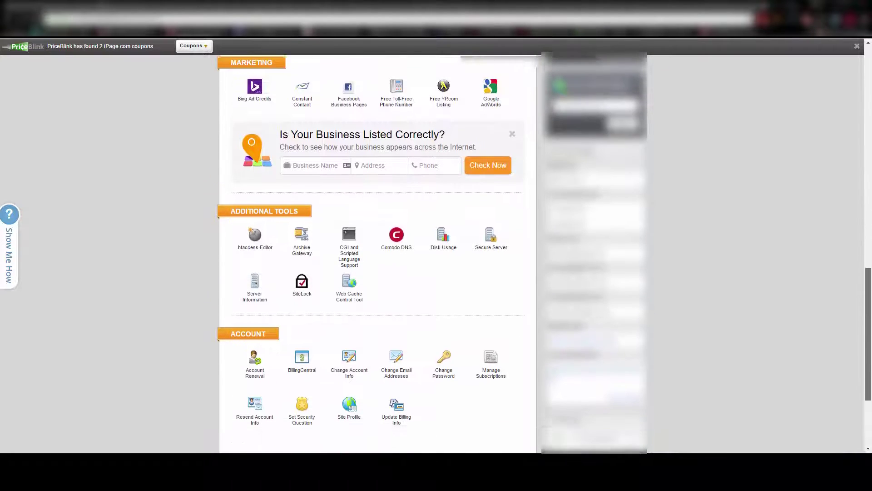
scroll(375, 239, down, 2)
scroll(356, 322, down, 1)
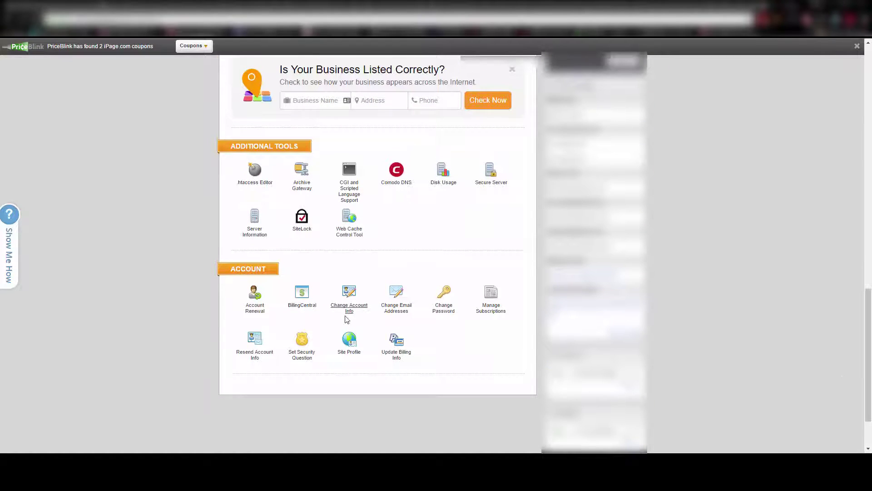
- Go to CGI and Scripted Language Support, then open the PHP Scripting php.ini editor
click(358, 190)
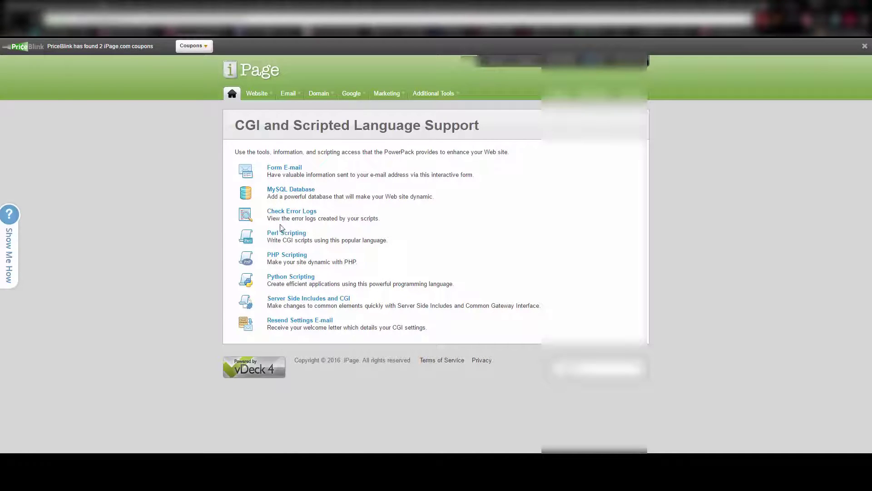
click(280, 256)
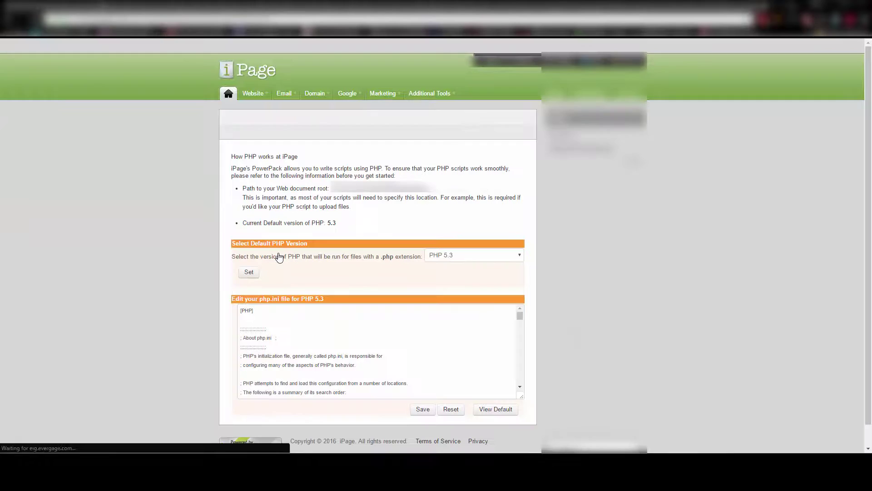
scroll(442, 339, down, 3)
scroll(443, 338, down, 3)
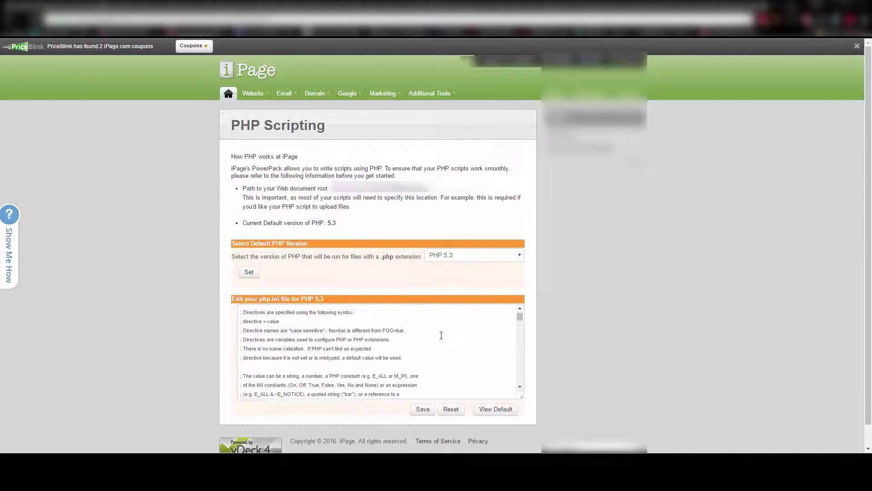
scroll(442, 338, down, 3)
scroll(441, 335, down, 2)
scroll(441, 336, down, 3)
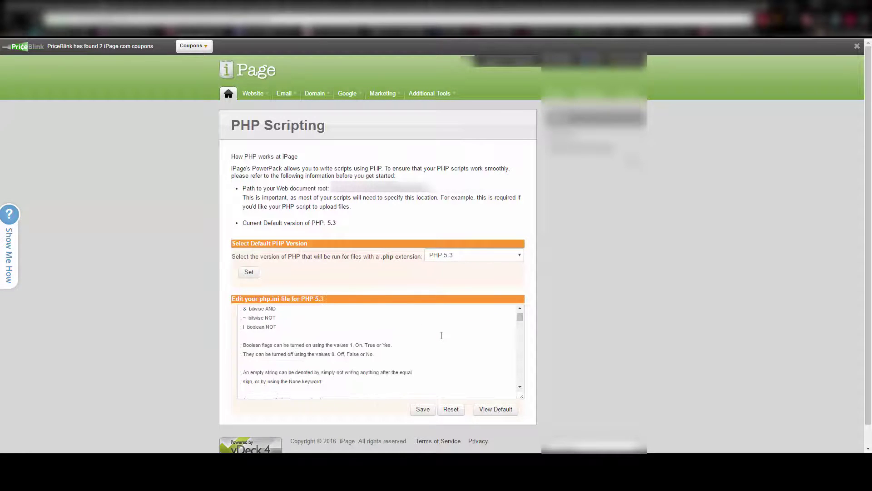
scroll(440, 336, down, 3)
scroll(441, 335, down, 3)
scroll(440, 335, down, 3)
scroll(441, 336, down, 2)
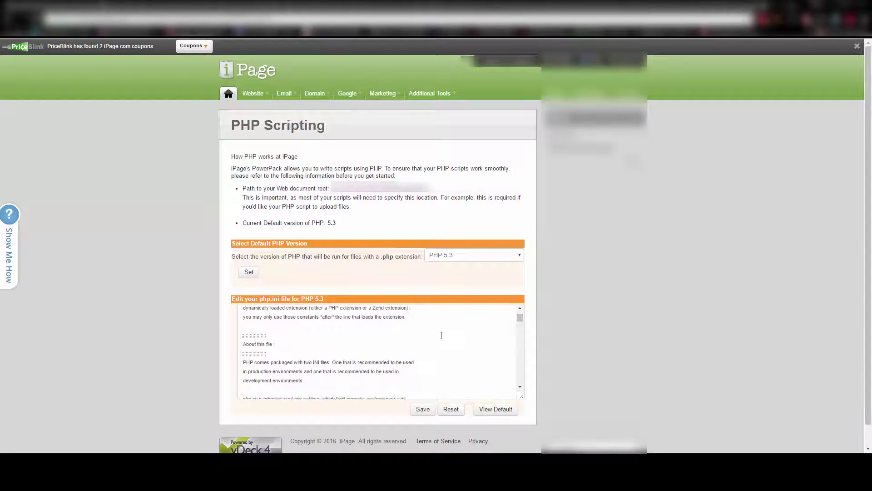
scroll(441, 336, down, 3)
scroll(441, 335, down, 2)
scroll(441, 335, down, 3)
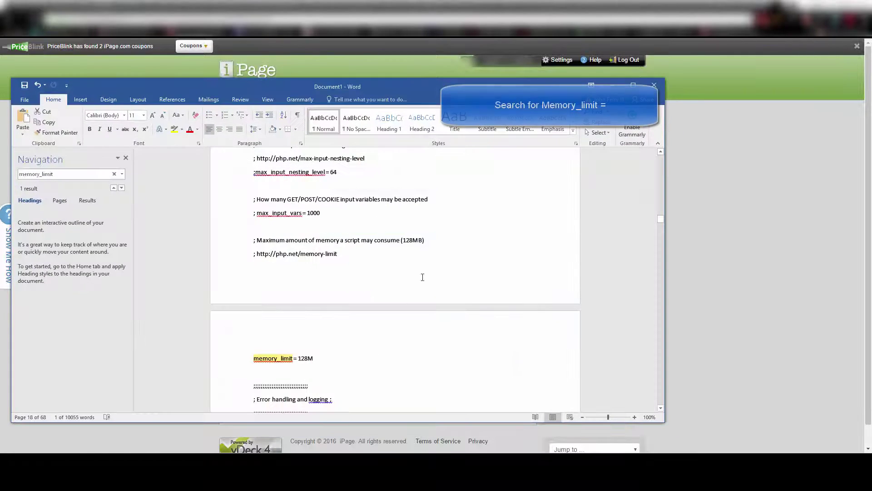
- Replace 128 with 512 in the memory_limit = 128M line of the Word document
click(307, 358)
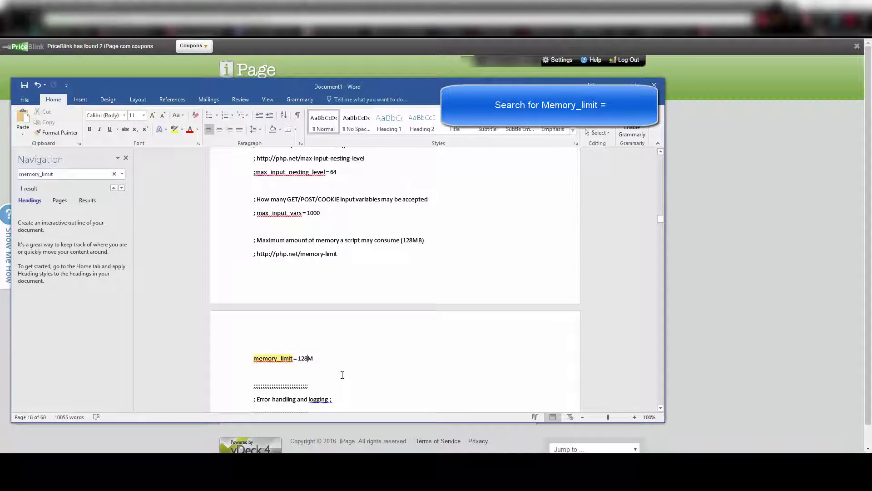
key(BackSpace)
key(BackSpace)
key(BackSpace)
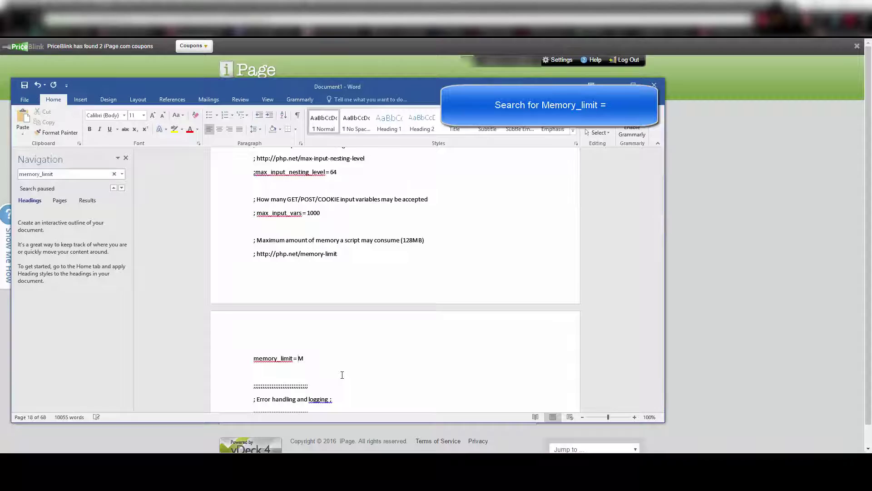
text(512)
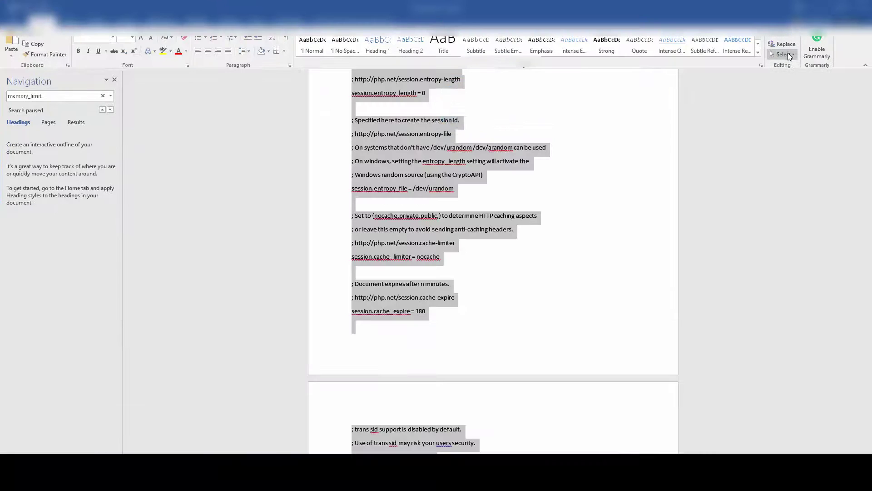
- Copy all of the edited php.ini text in Word and return to the iPage browser page
click(770, 50)
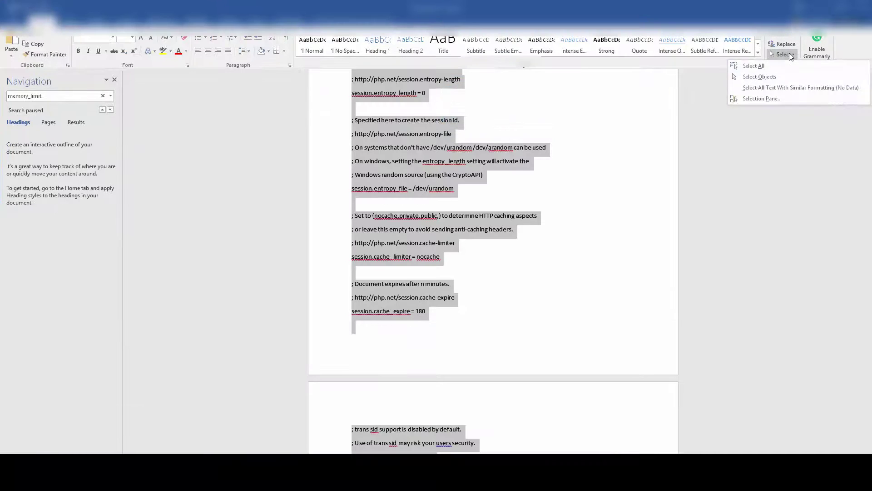
click(789, 63)
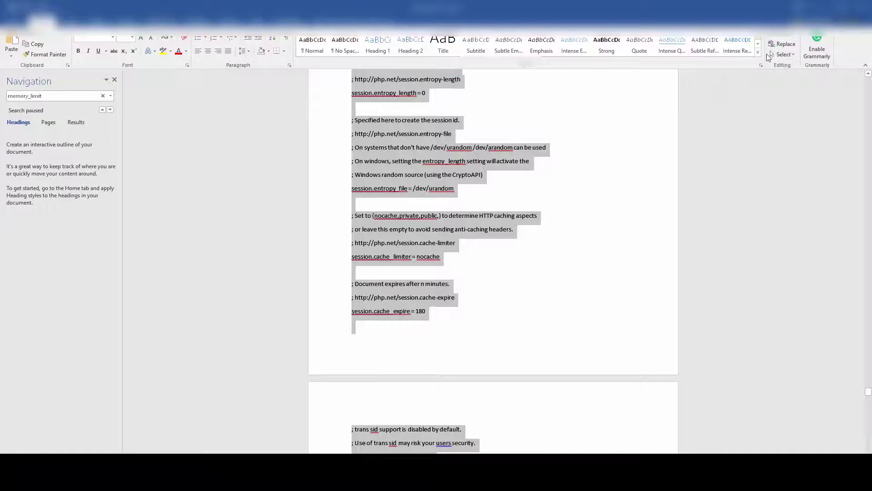
right_click(438, 159)
click(464, 179)
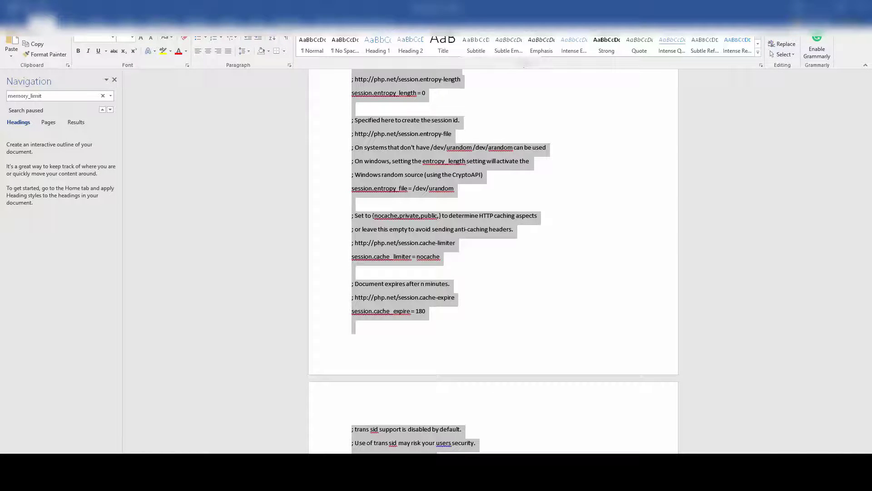
key(alt+Tab)
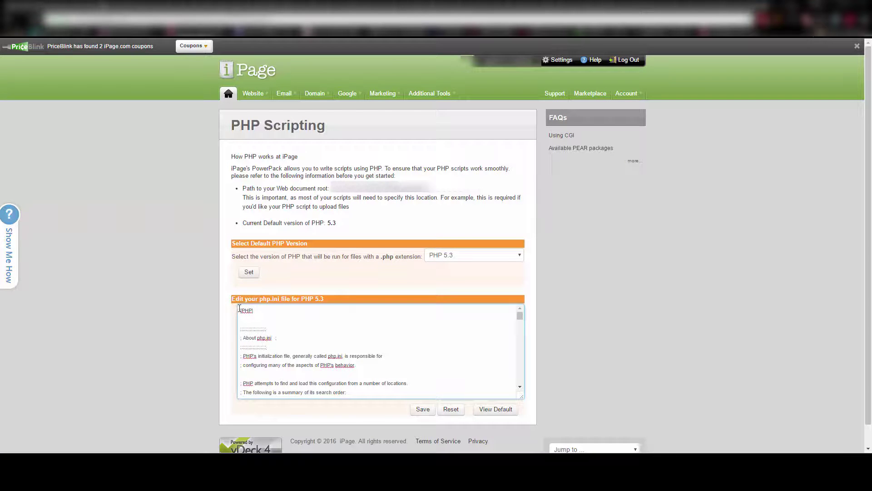
- Replace the php.ini editor's old contents with the edited Word text and save
click(240, 310)
key(ctrl+a)
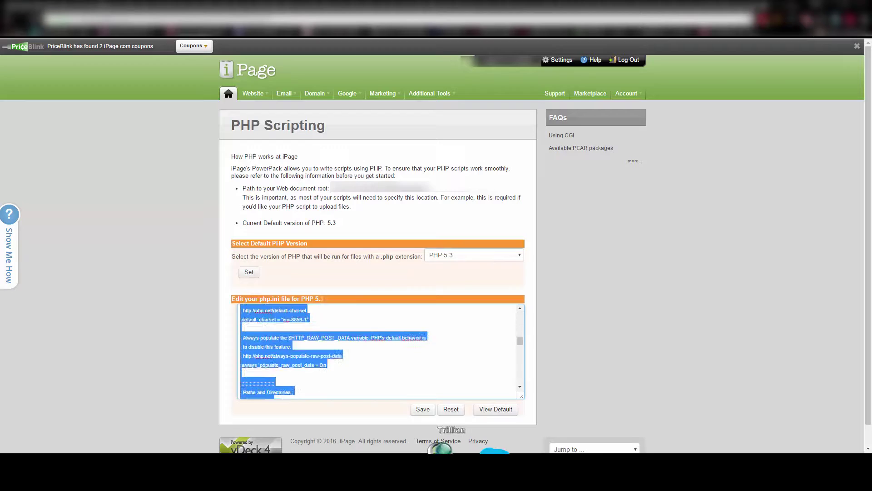
scroll(378, 352, down, 8)
scroll(378, 351, down, 2)
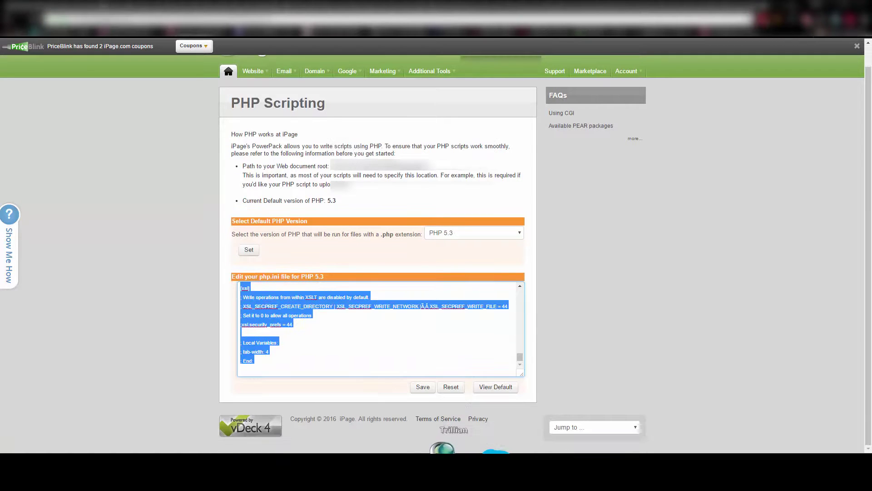
key(Delete)
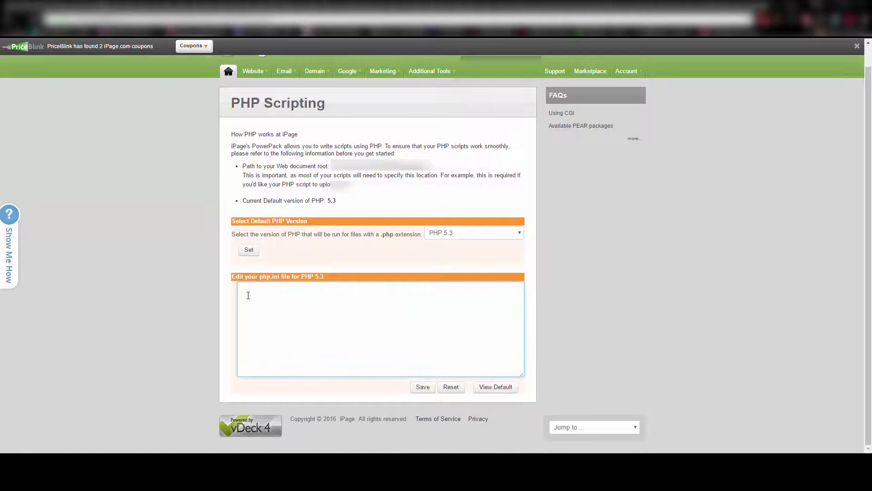
right_click(249, 296)
click(273, 355)
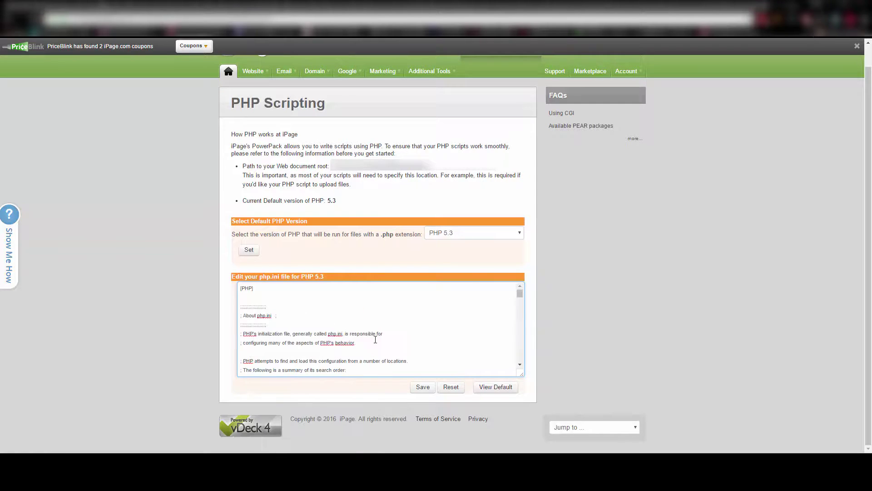
click(422, 386)
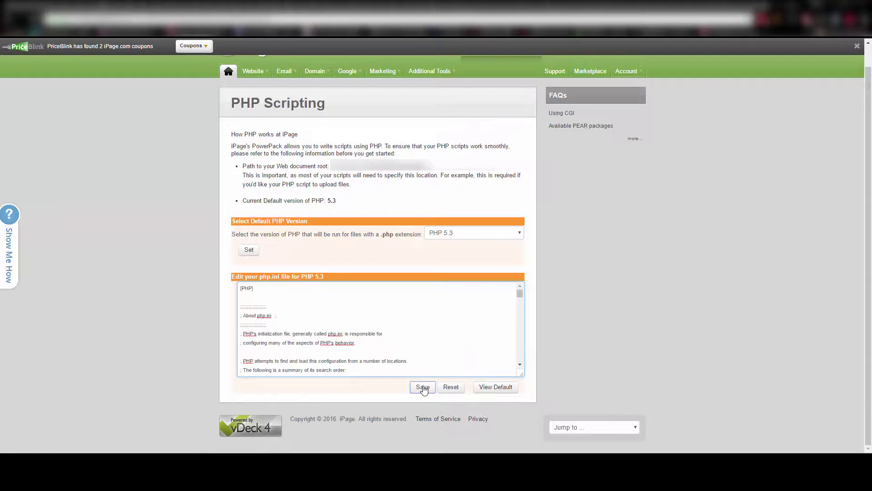